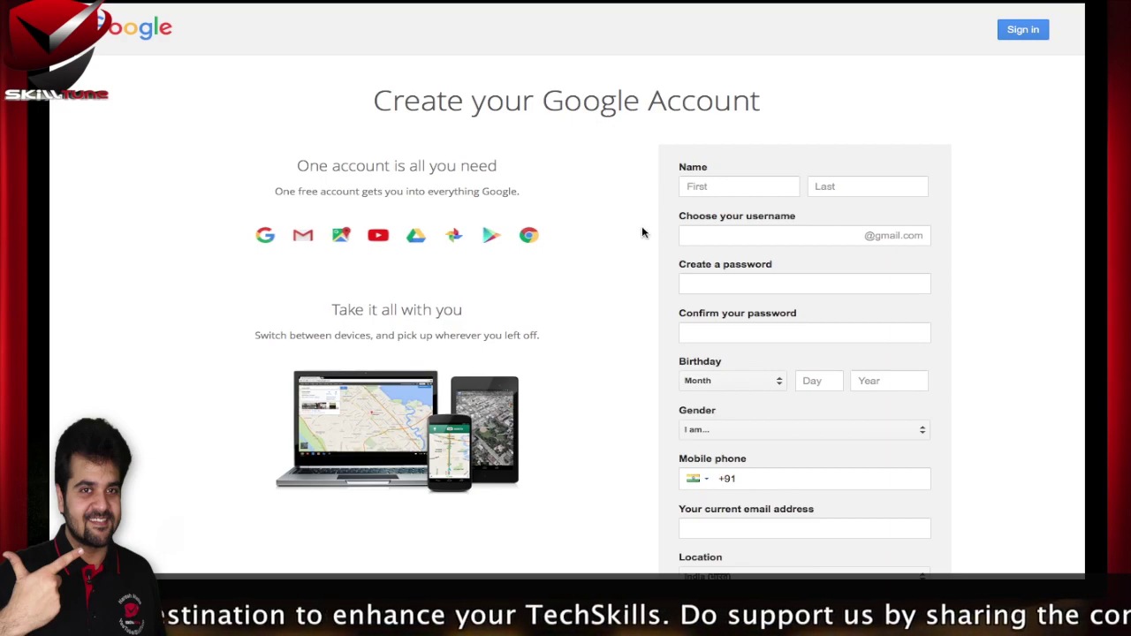
# - Scroll through the empty Create your Google Account form to see all its fields
pyautogui.scroll(-5, 641, 237)
pyautogui.scroll(4, 641, 240)
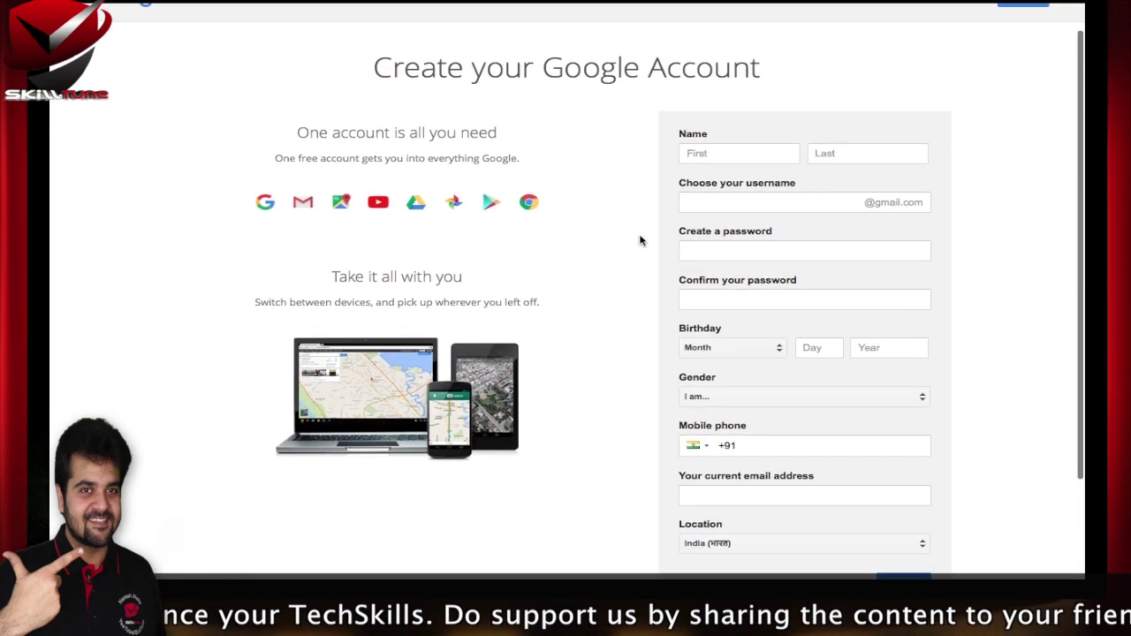
pyautogui.scroll(1, 641, 241)
# - Enter first name Test, last name Skill and username testskill
pyautogui.click(716, 186)
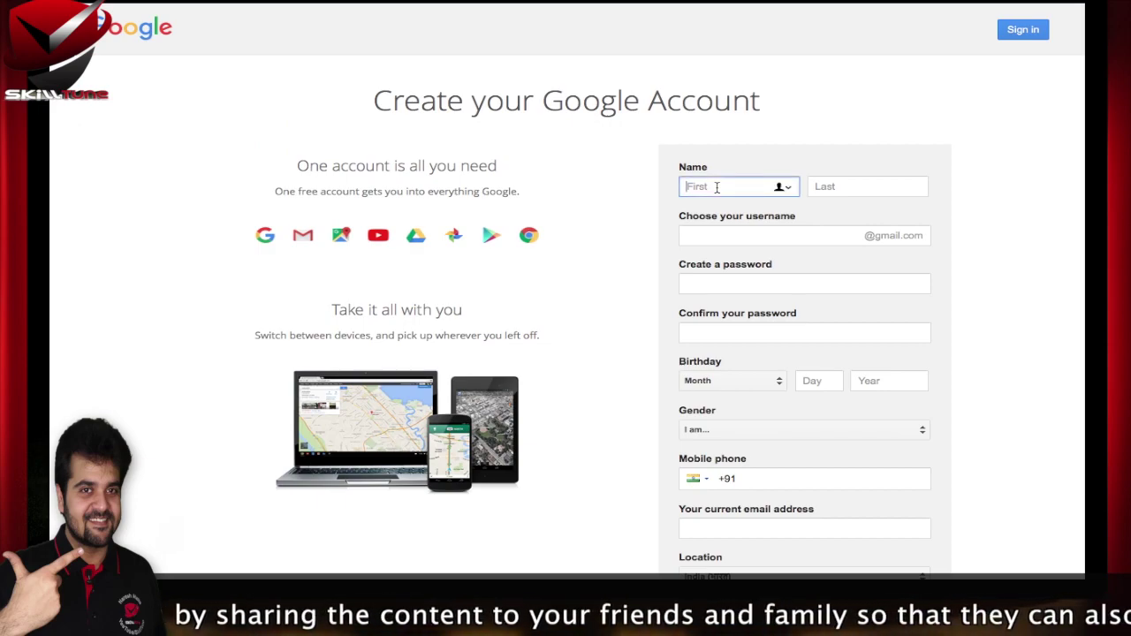
pyautogui.write('Test')
pyautogui.press('Tab')
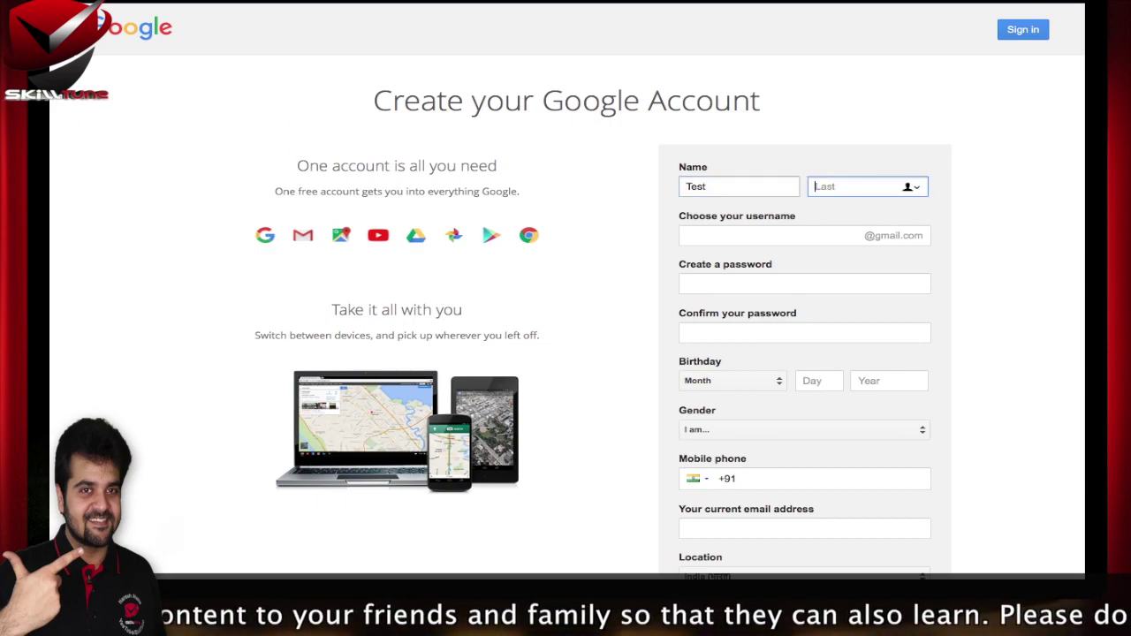
pyautogui.write('Skill')
pyautogui.press('Tab')
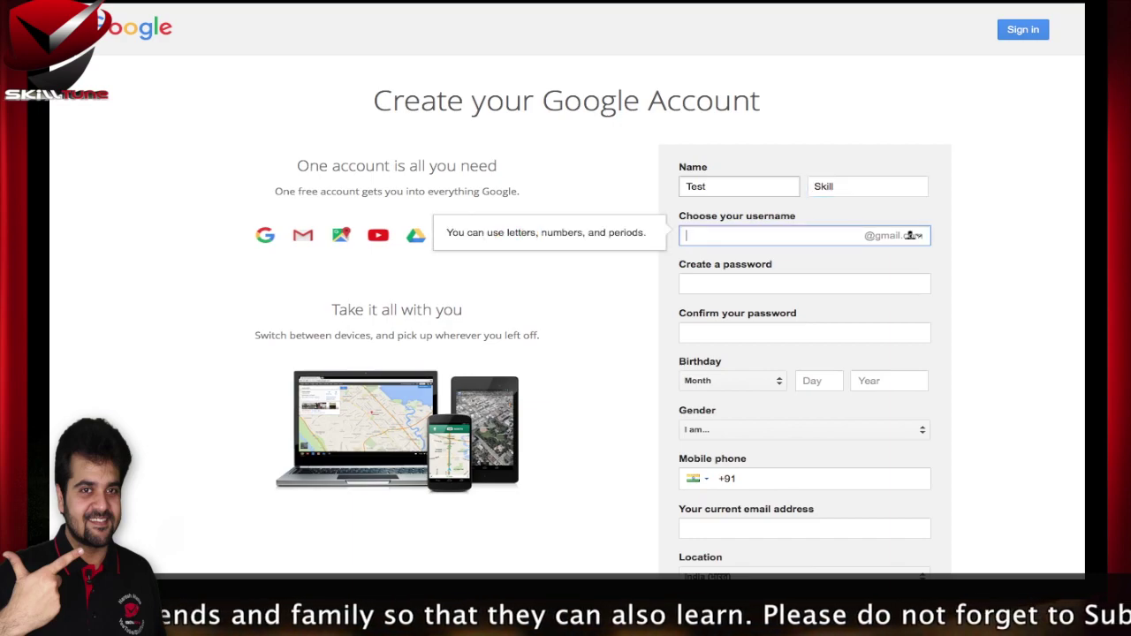
pyautogui.write('testskill')
# - Enter and confirm the account password, declining the suggested password
pyautogui.press('Tab')
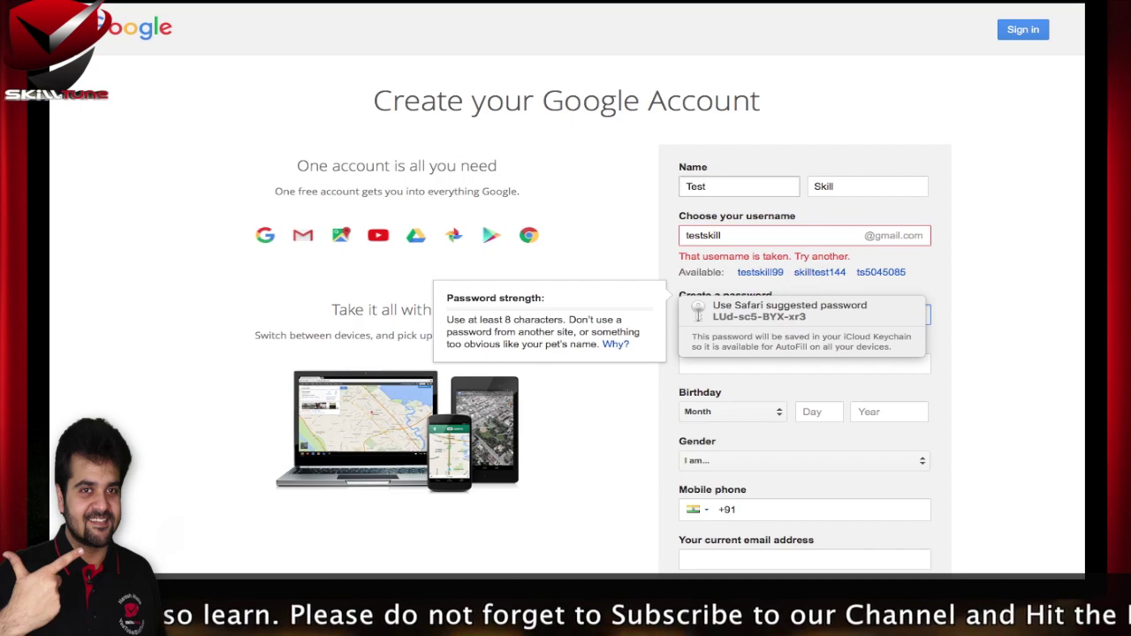
pyautogui.click(660, 222)
pyautogui.click(692, 311)
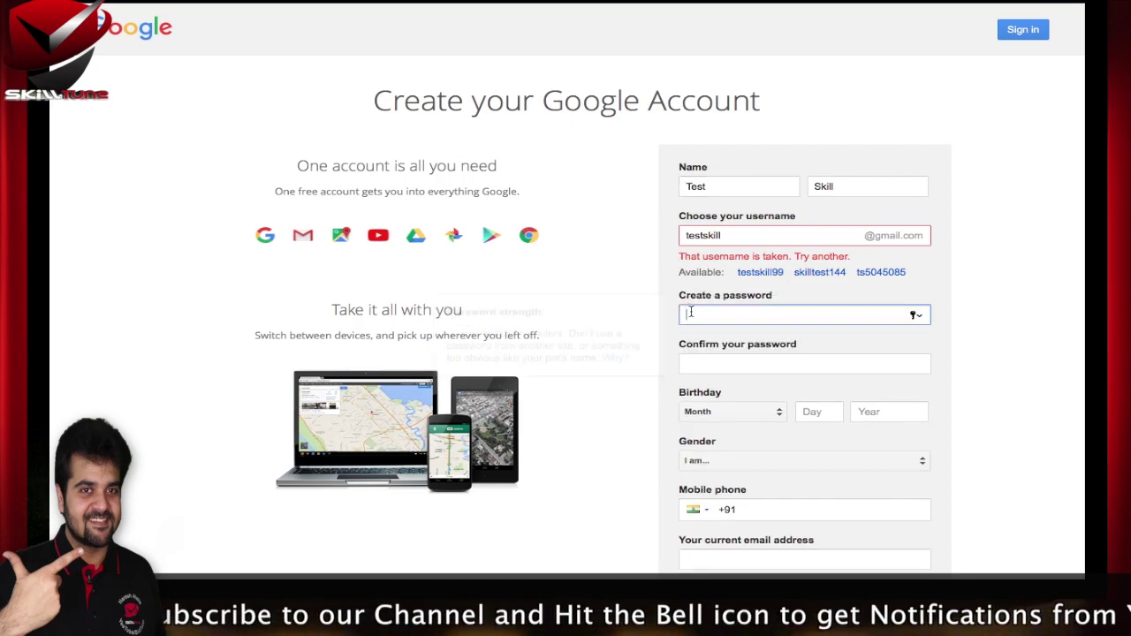
pyautogui.write('•')
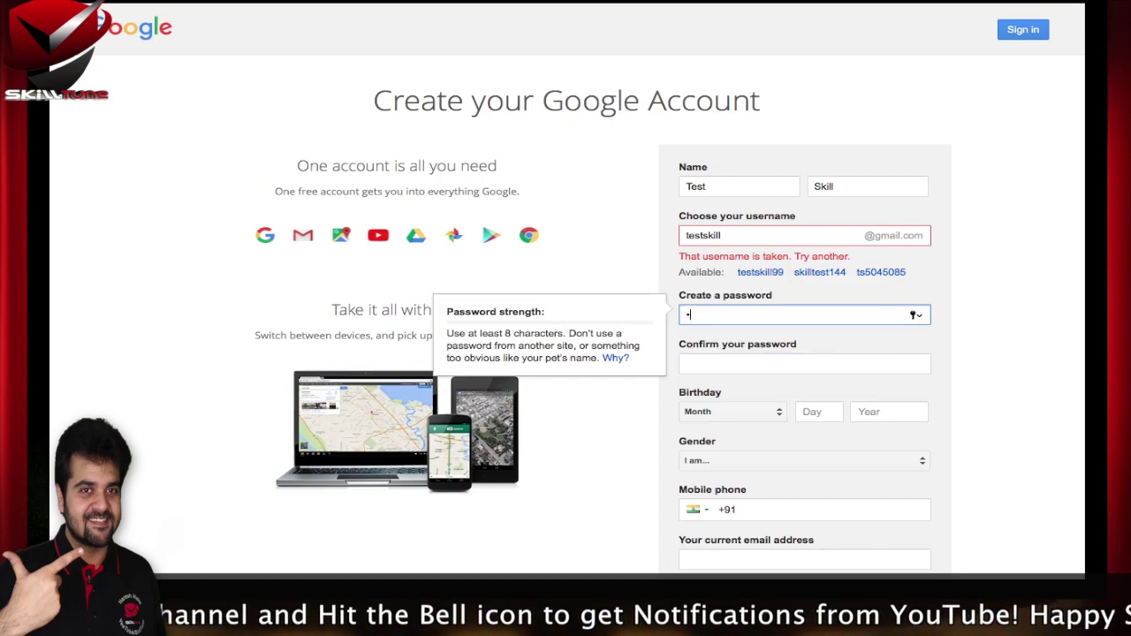
pyautogui.write('•••••••')
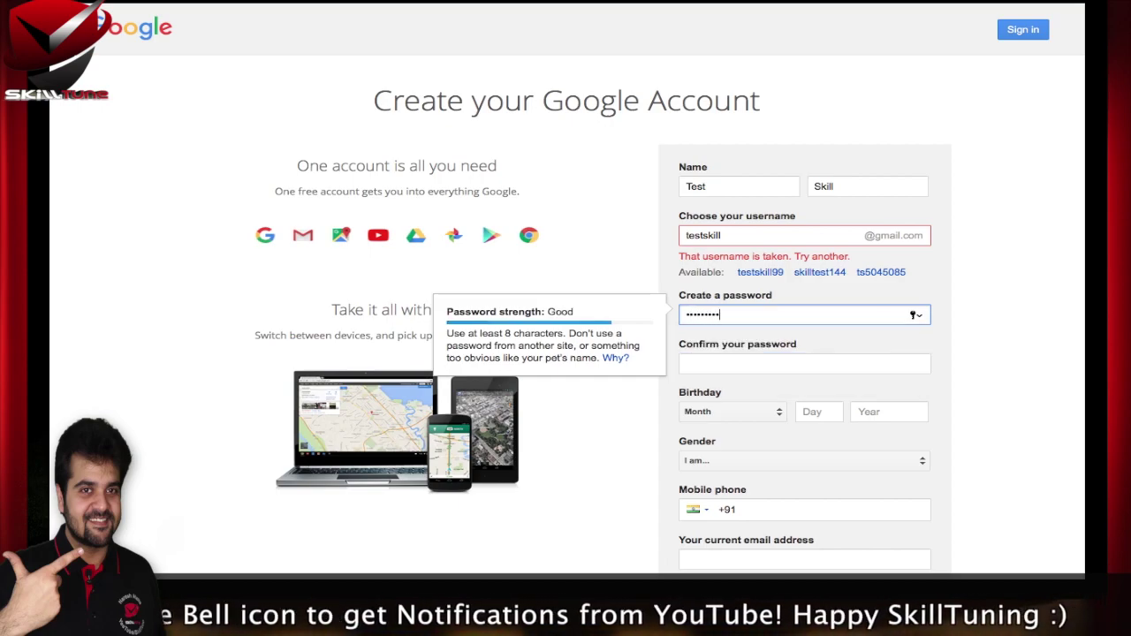
pyautogui.press('BackSpace')
pyautogui.press('BackSpace')
pyautogui.press('BackSpace')
pyautogui.press('BackSpace')
pyautogui.press('BackSpace')
pyautogui.press('BackSpace')
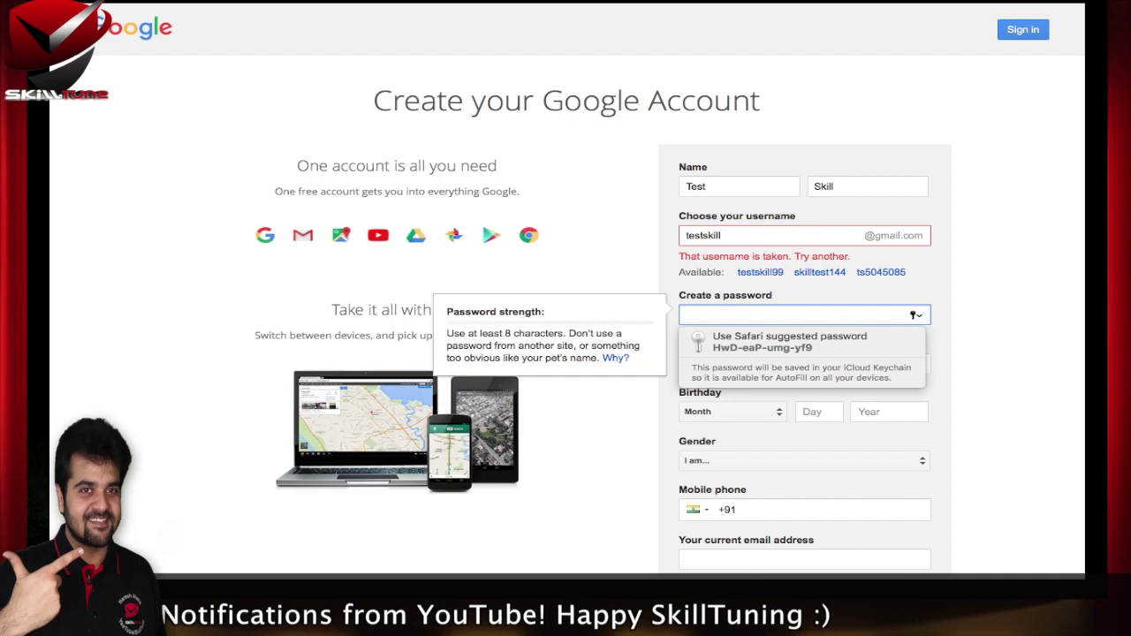
pyautogui.write('••••••••••••')
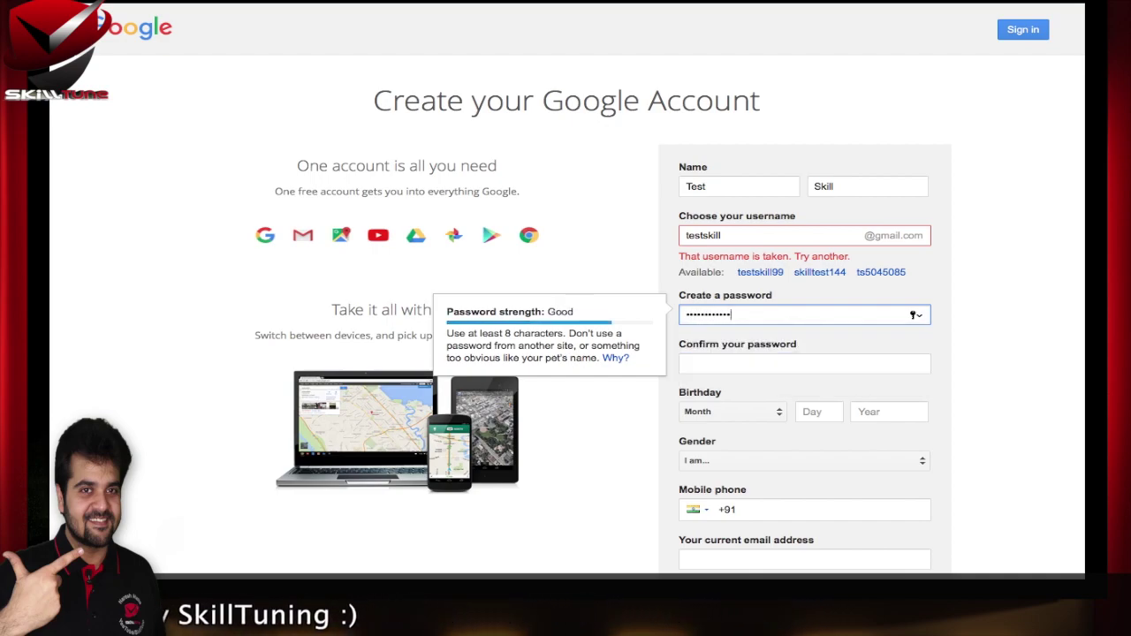
pyautogui.press('Tab')
pyautogui.write('••••••••••••')
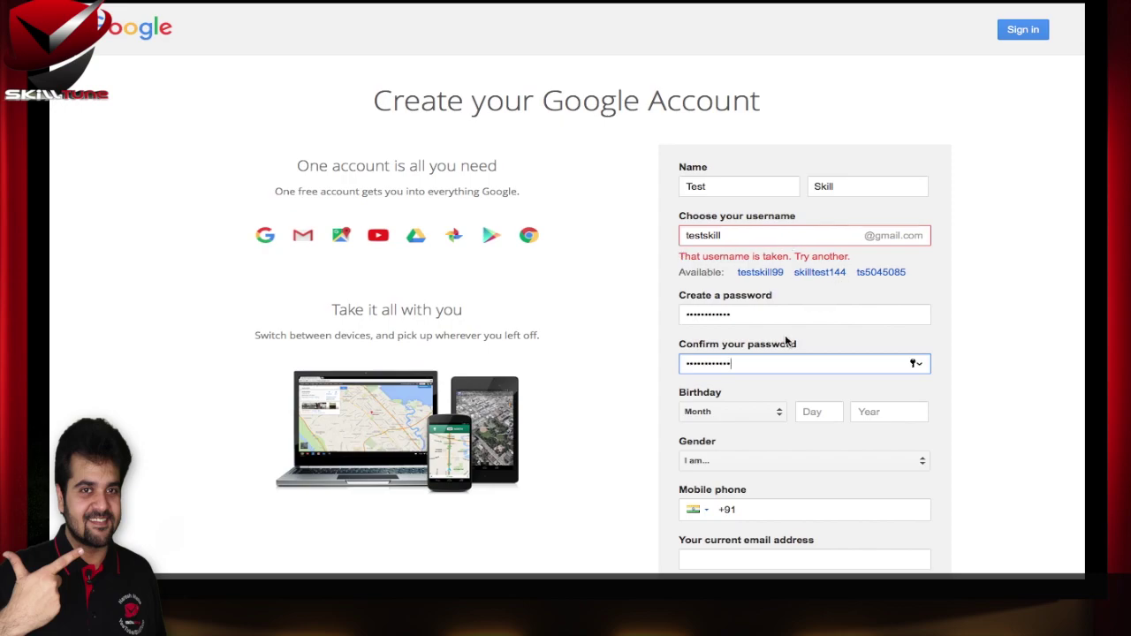
# - Append 007 to the taken username so it reads testskill007
pyautogui.scroll(-3, 785, 341)
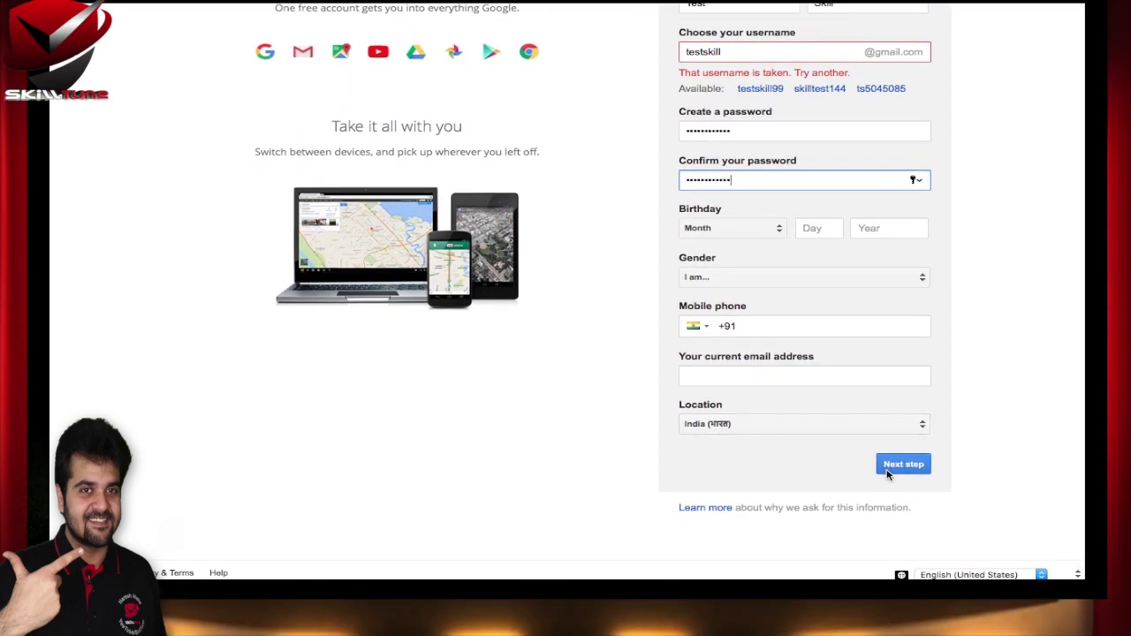
pyautogui.scroll(3, 888, 473)
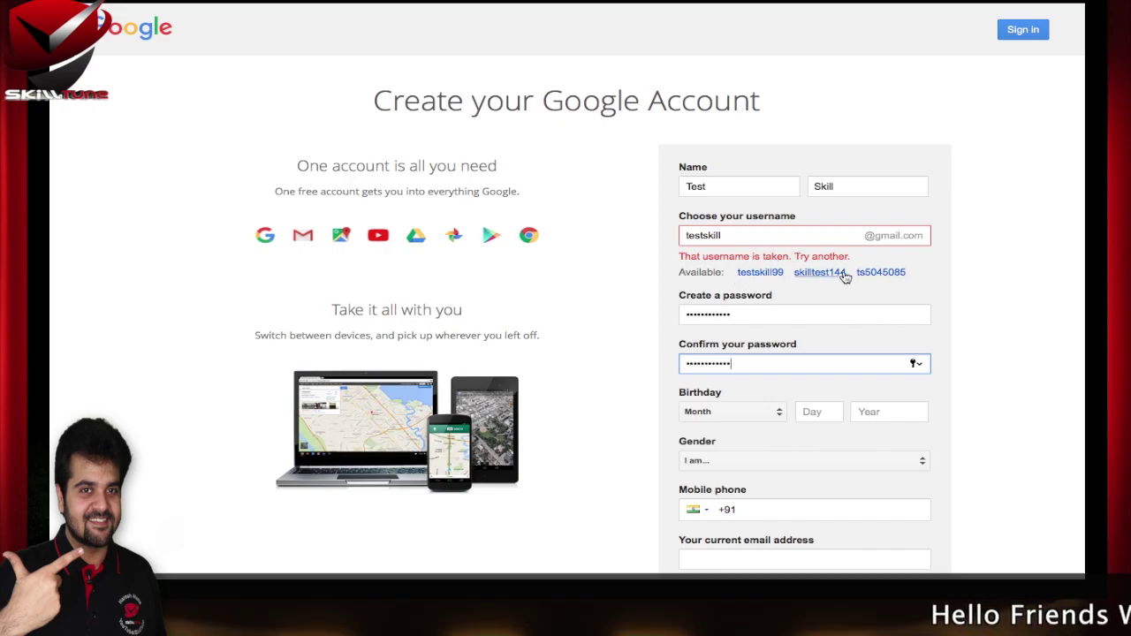
pyautogui.click(765, 235)
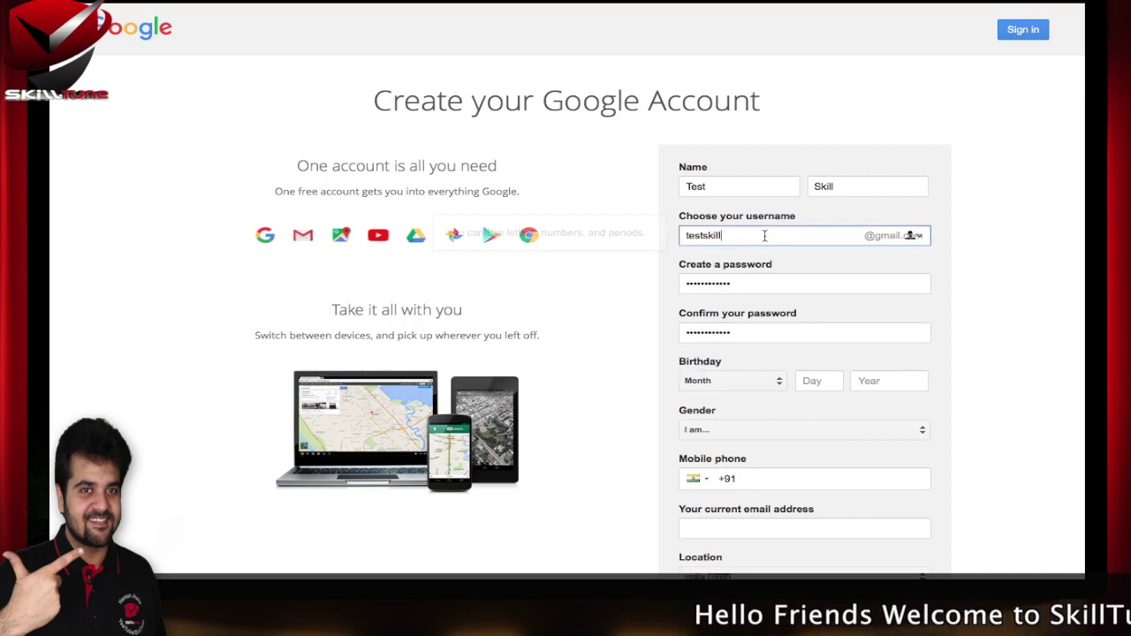
pyautogui.write('007')
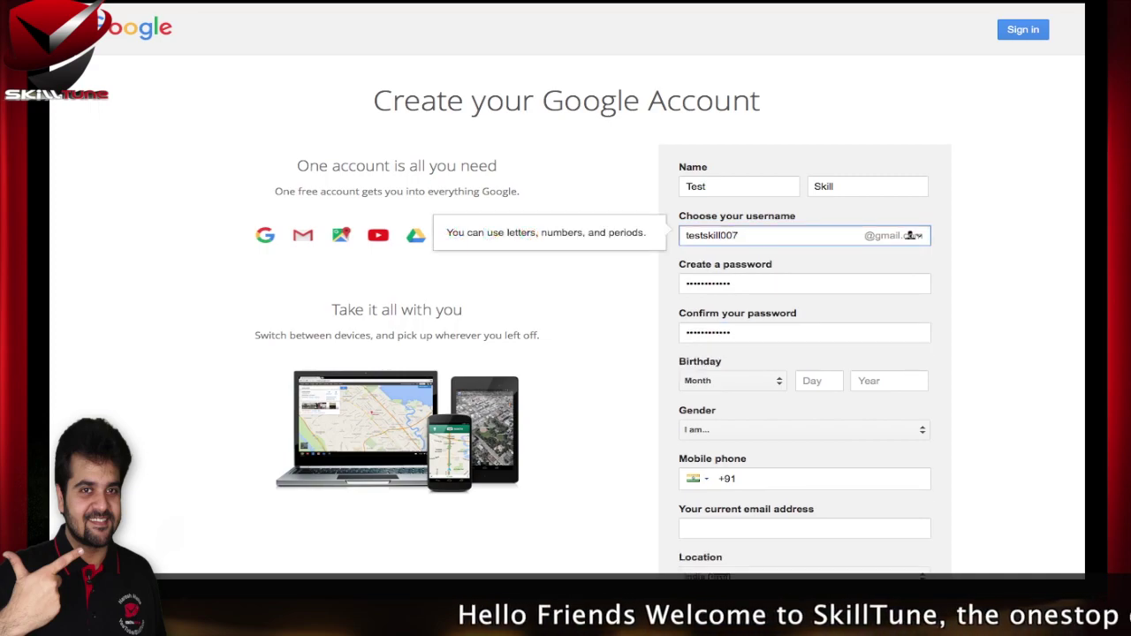
pyautogui.click(1015, 380)
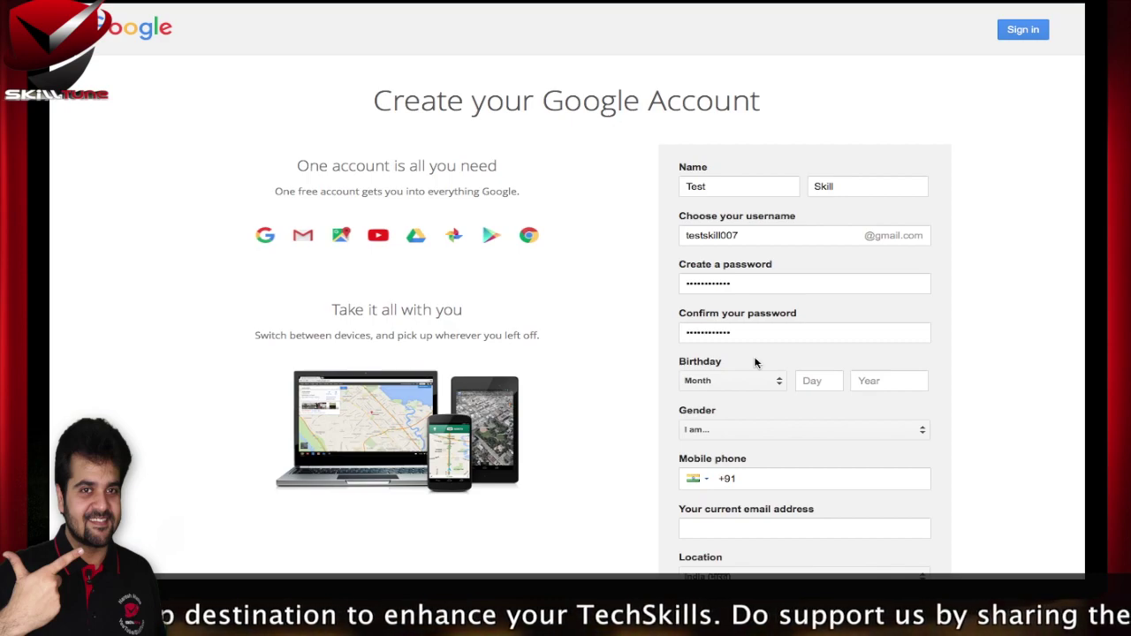
pyautogui.scroll(-3, 754, 361)
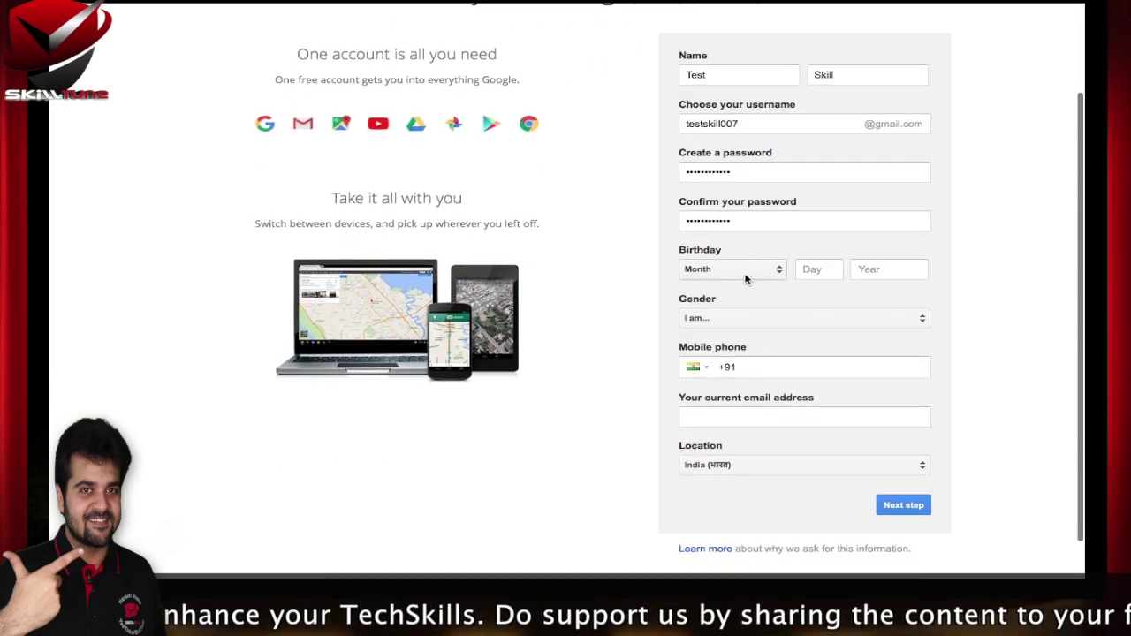
pyautogui.click(745, 278)
pyautogui.click(747, 306)
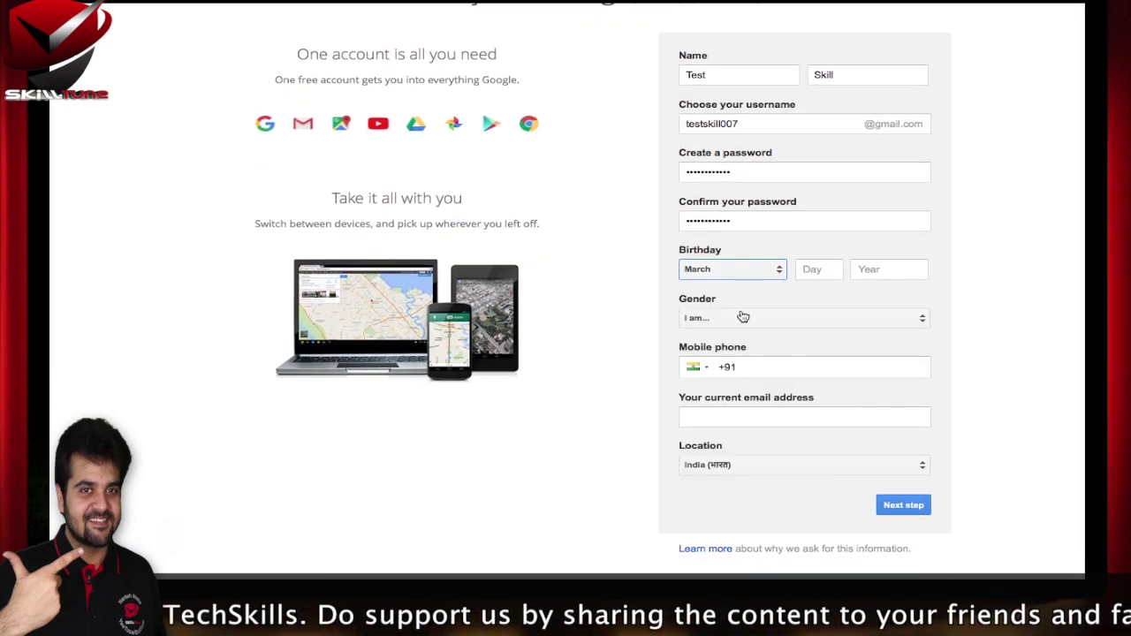
pyautogui.click(807, 270)
pyautogui.write('23')
pyautogui.click(888, 273)
pyautogui.write('1')
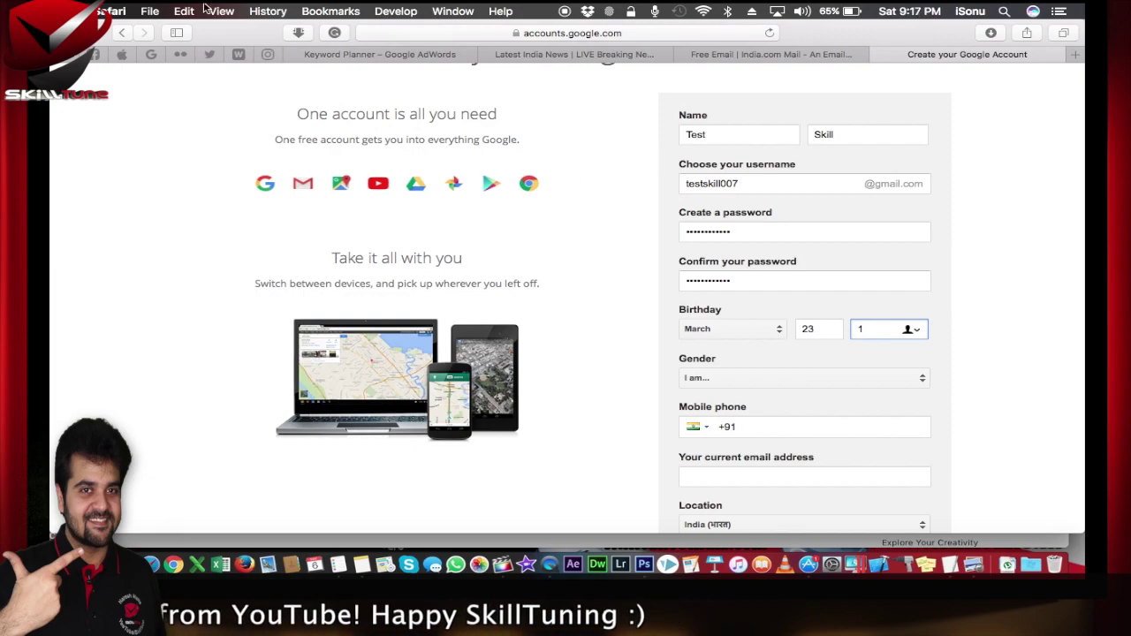
pyautogui.scroll(-3, 544, 301)
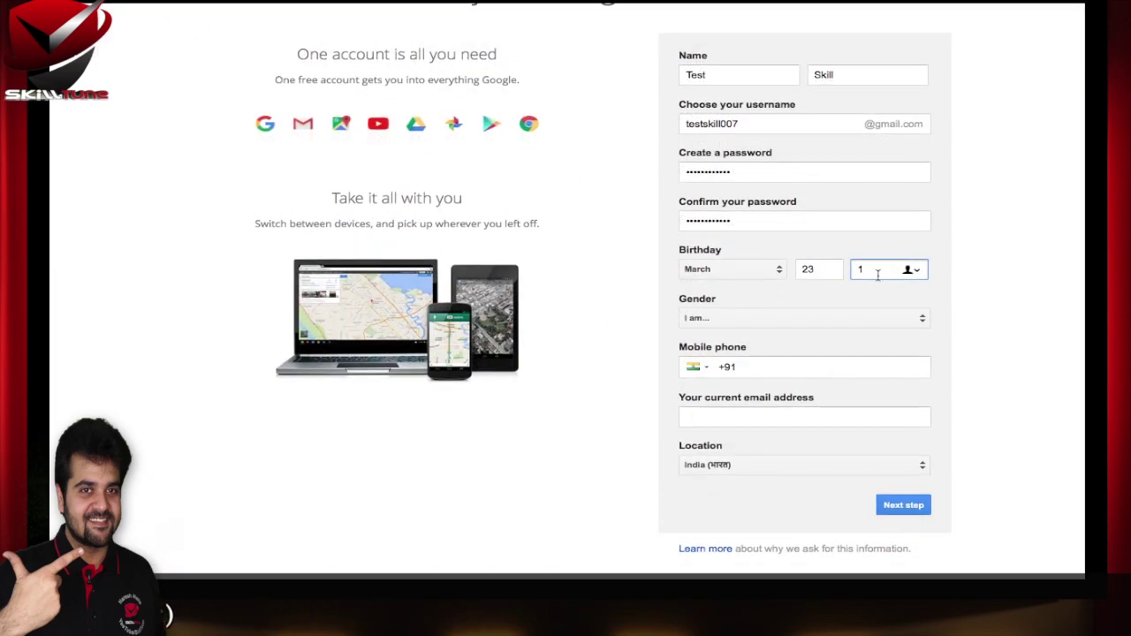
pyautogui.write('987')
# - Choose Male as the gender
pyautogui.press('Tab')
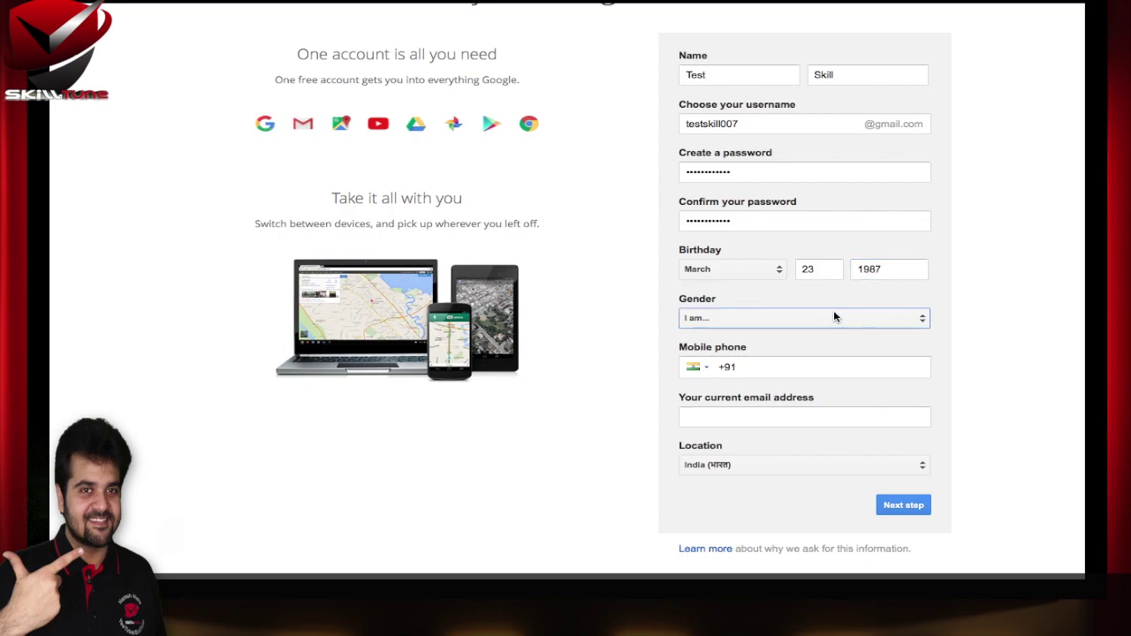
pyautogui.click(834, 317)
pyautogui.click(723, 337)
# - Submit the sign-up, accept Privacy and Terms, and decline Safari's save-password prompt
pyautogui.scroll(-2, 806, 466)
pyautogui.click(908, 465)
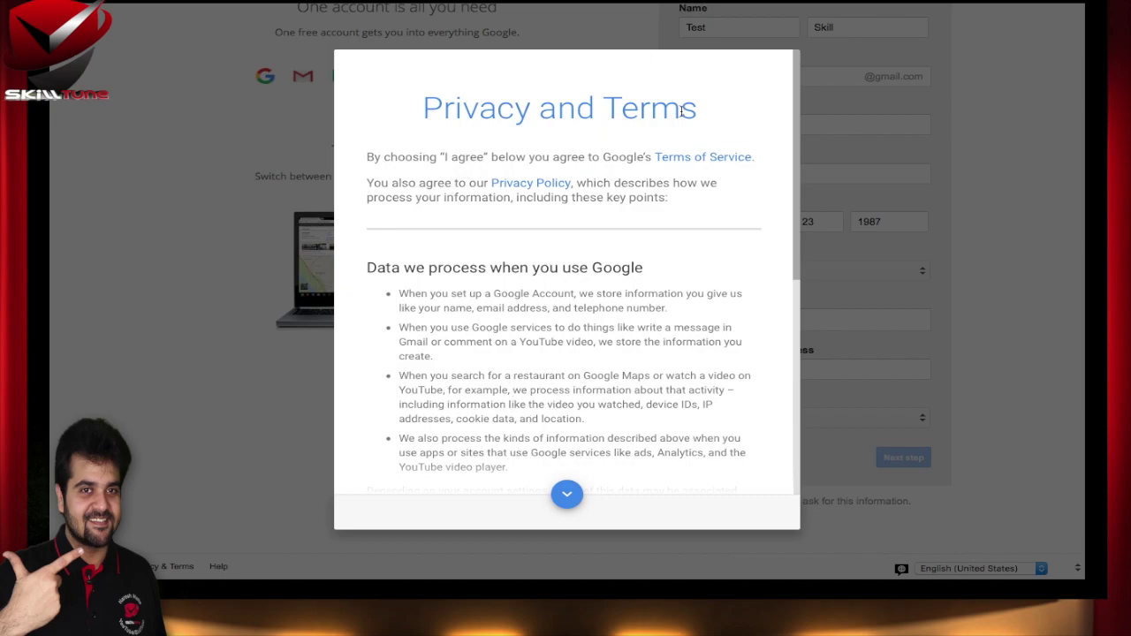
pyautogui.scroll(-5, 583, 429)
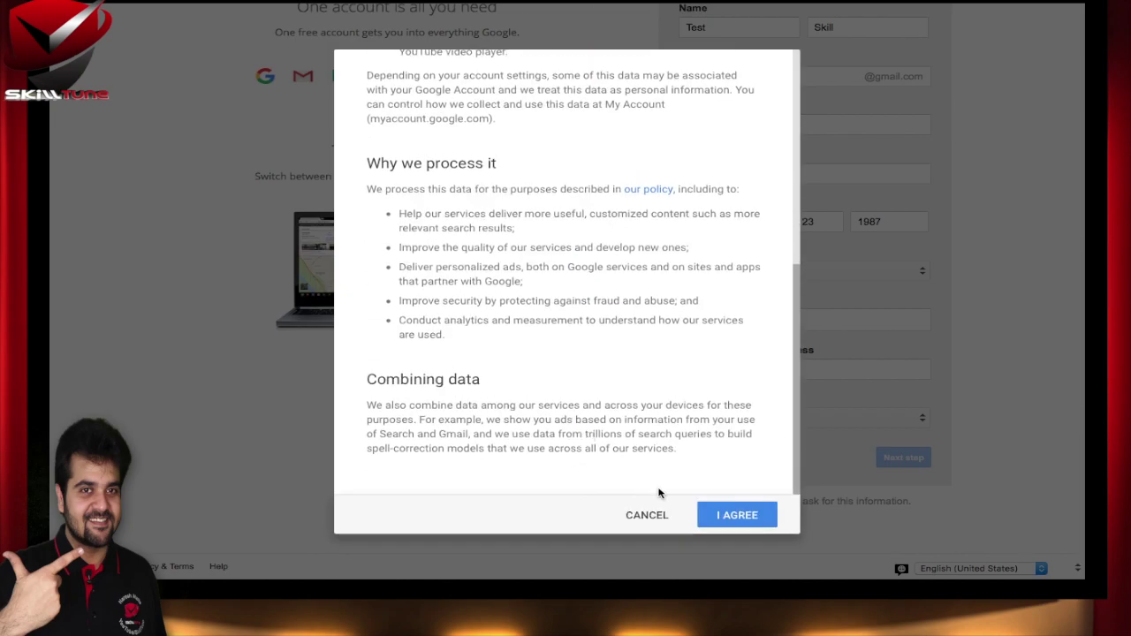
pyautogui.scroll(5, 557, 447)
pyautogui.scroll(-4, 558, 442)
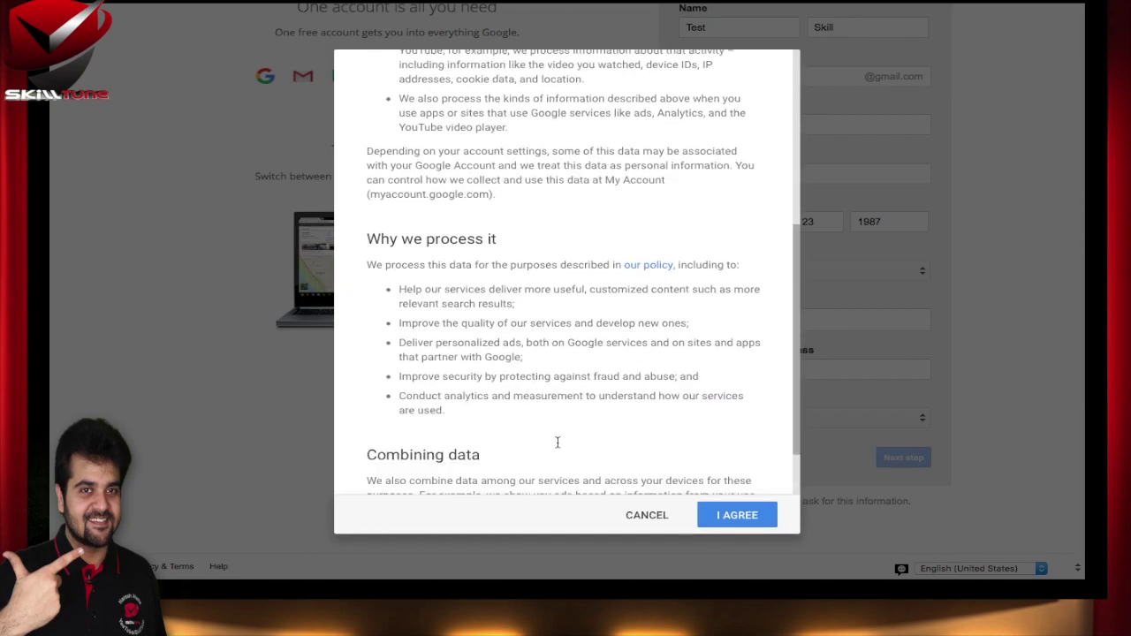
pyautogui.scroll(-2, 558, 442)
pyautogui.click(718, 521)
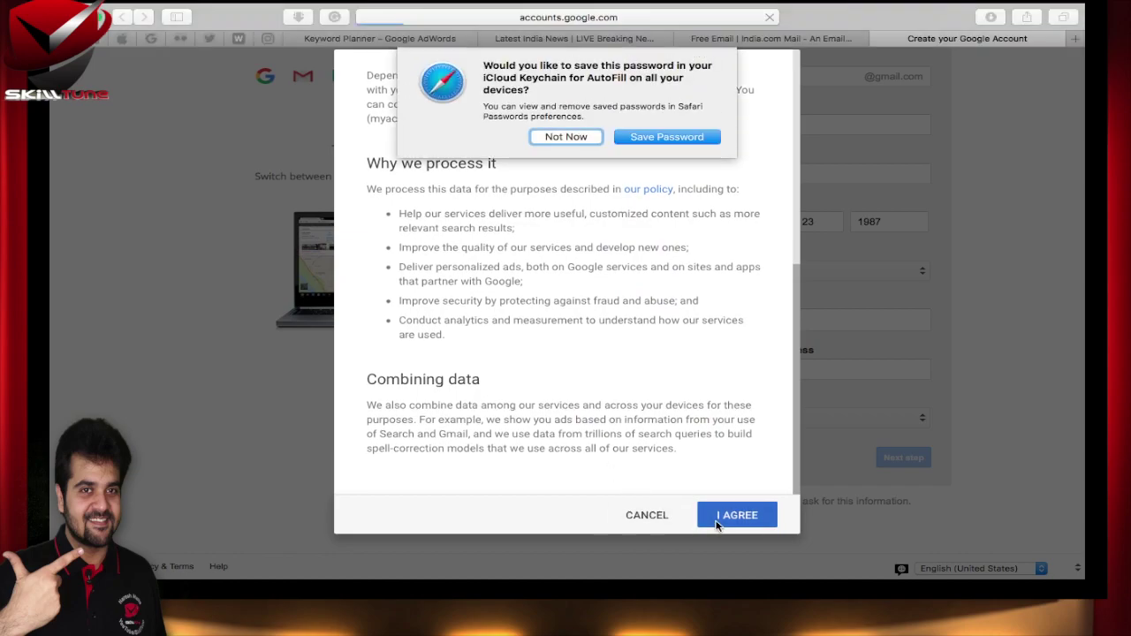
pyautogui.click(580, 138)
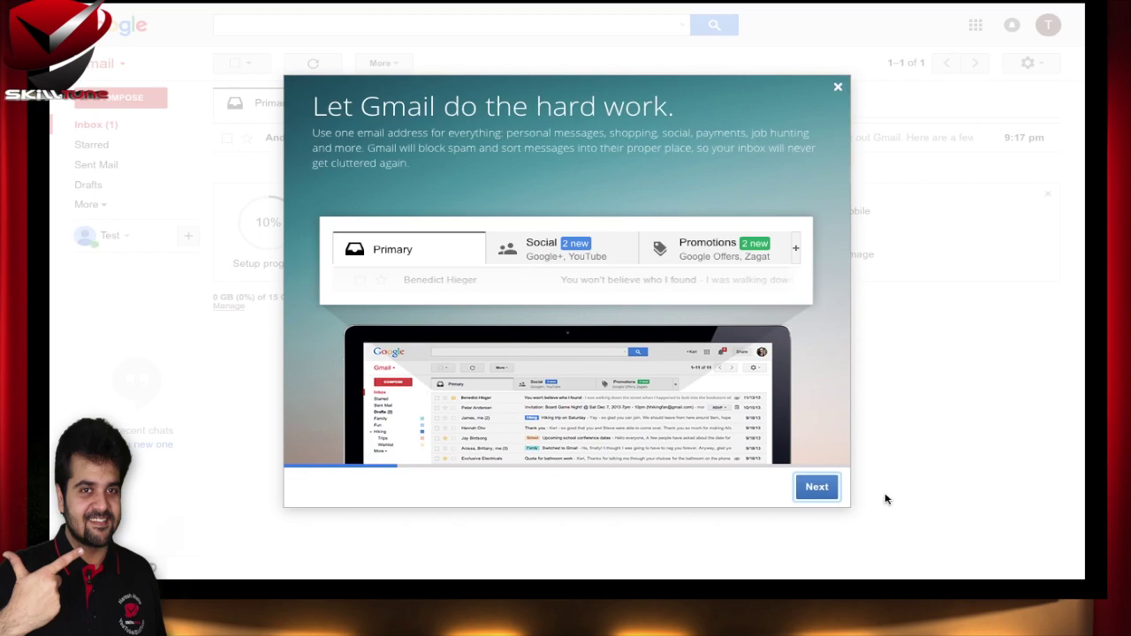
# - Advance through the four Gmail welcome slides, then close the tour to show the inbox
pyautogui.click(817, 488)
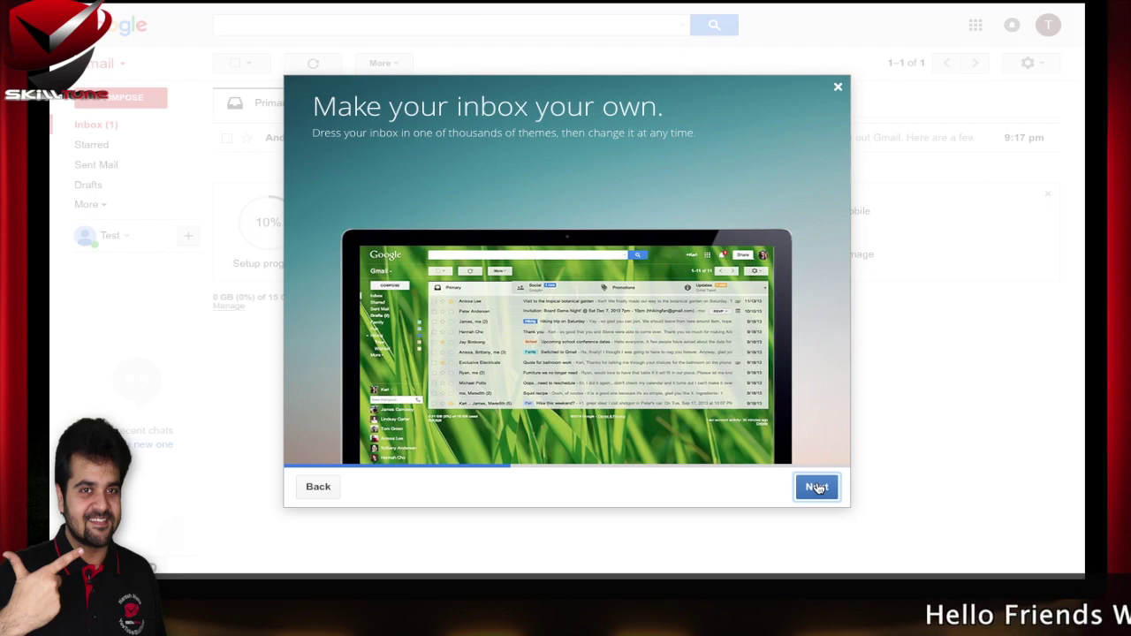
pyautogui.click(818, 487)
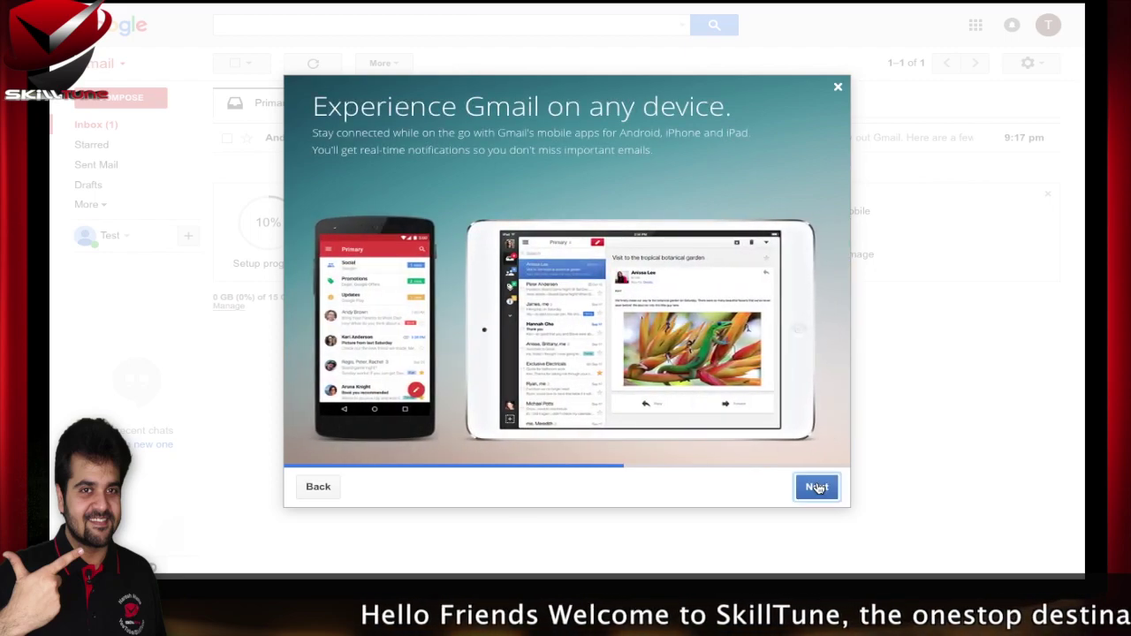
pyautogui.click(819, 488)
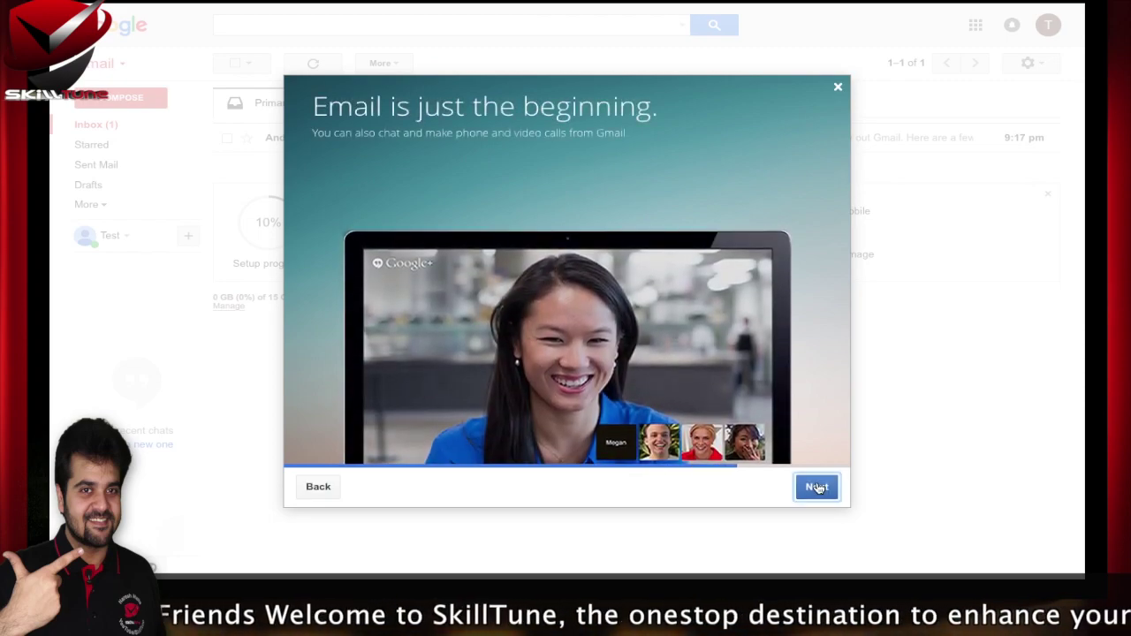
pyautogui.click(816, 487)
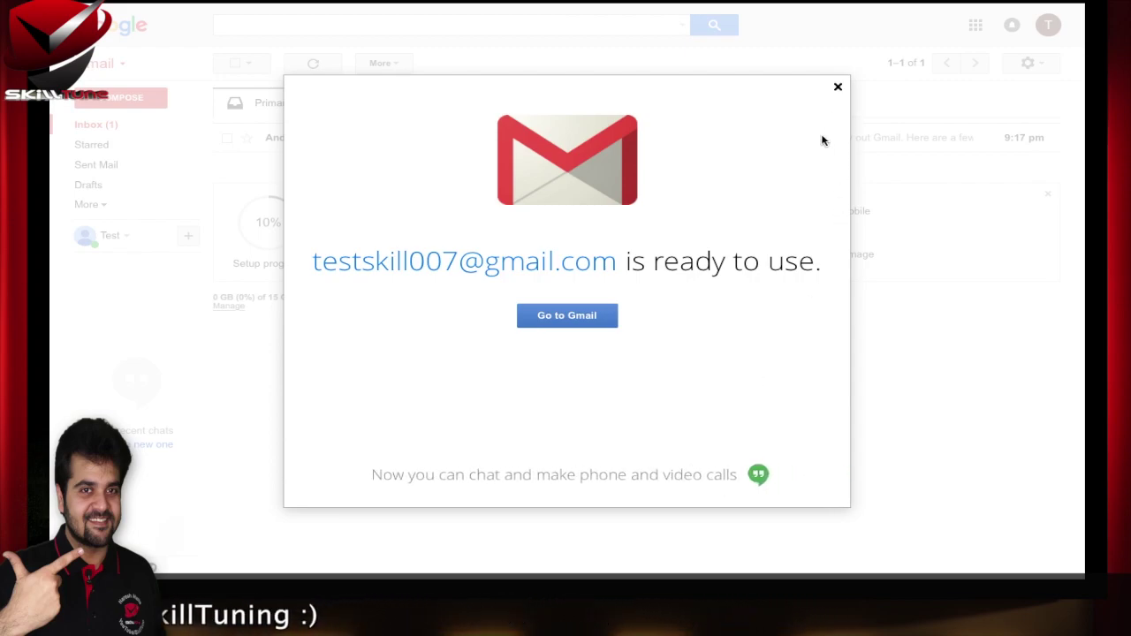
pyautogui.click(839, 89)
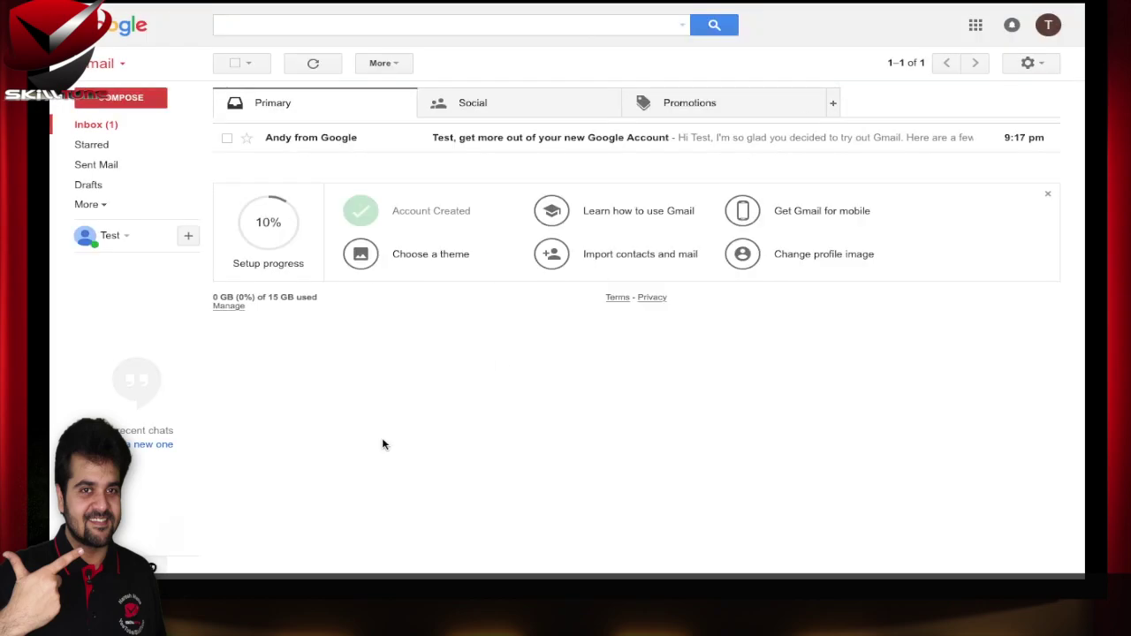